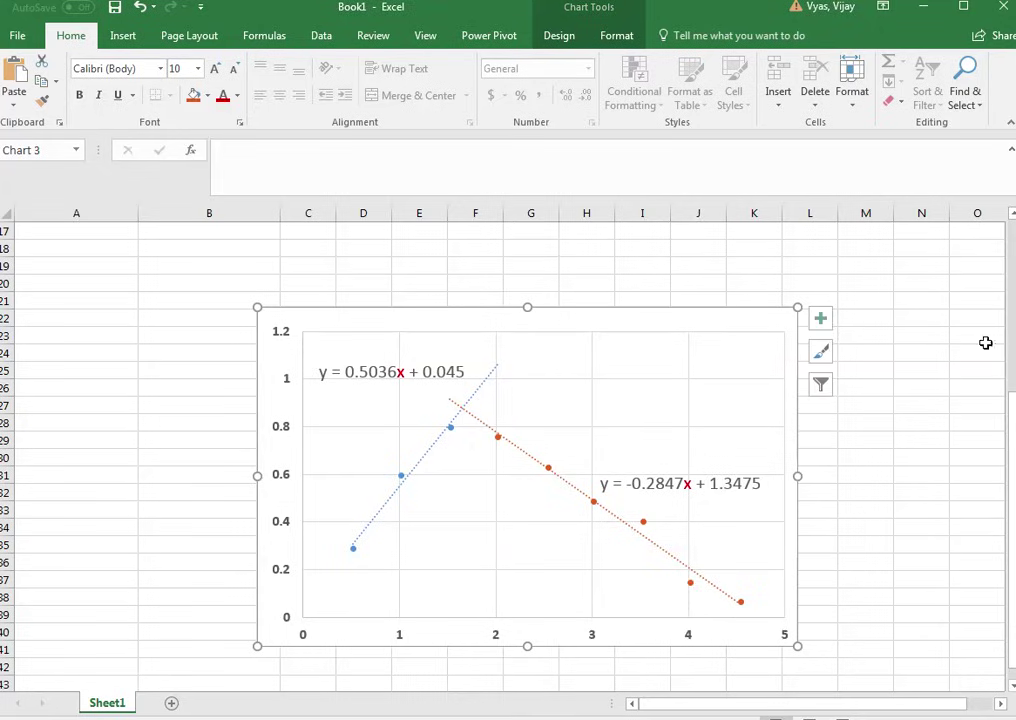
# - Insert a markers-only scatter chart of the volume and absorbance columns, then move it up and enlarge it beside the data
pyautogui.click(977, 362)
pyautogui.scroll(5, 940, 362)
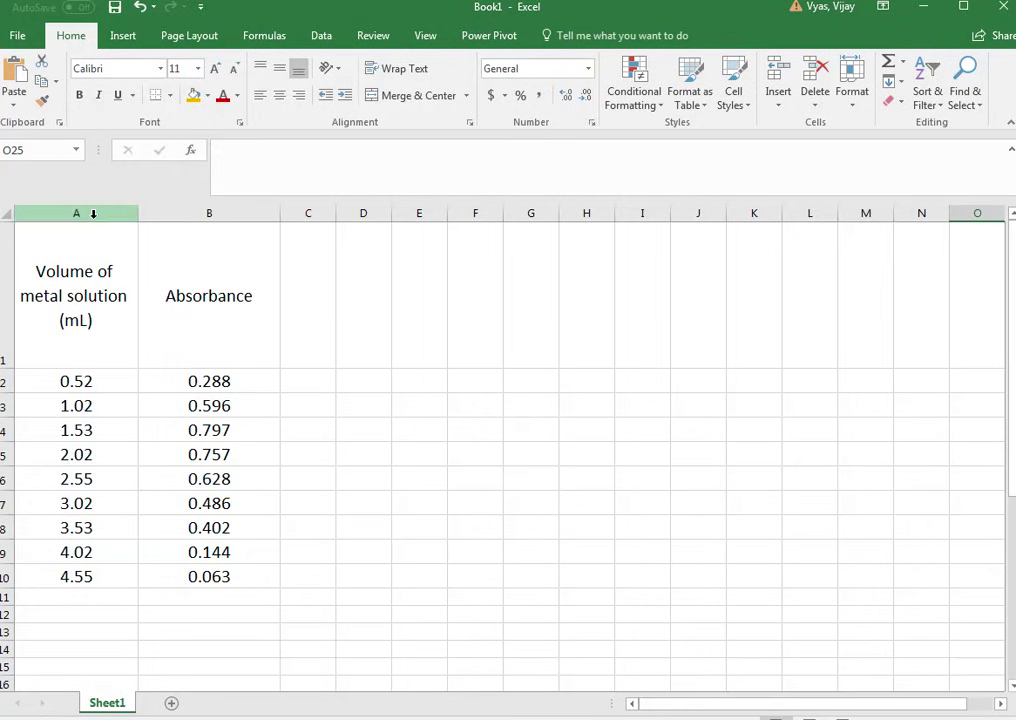
pyautogui.moveTo(93, 213); pyautogui.dragTo(170, 213)
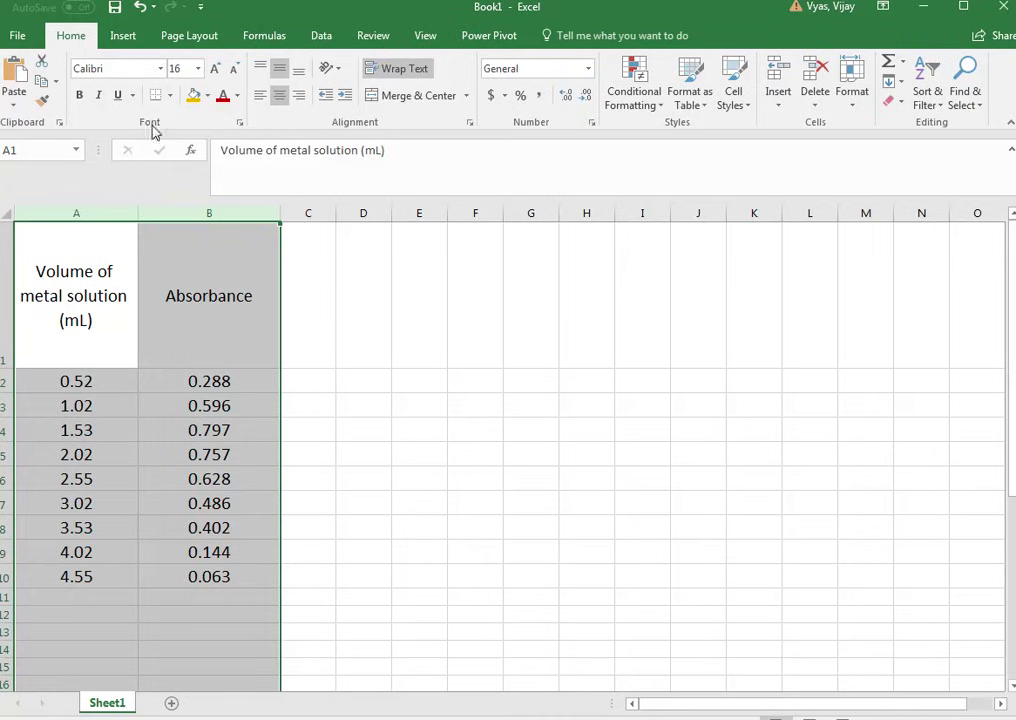
pyautogui.click(123, 36)
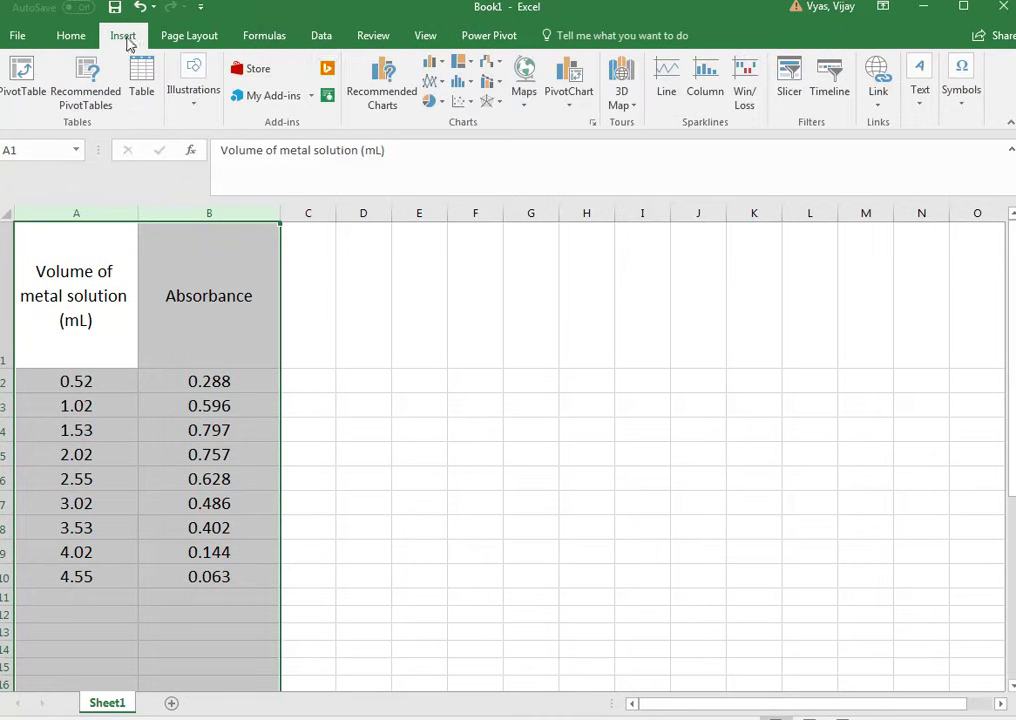
pyautogui.click(471, 104)
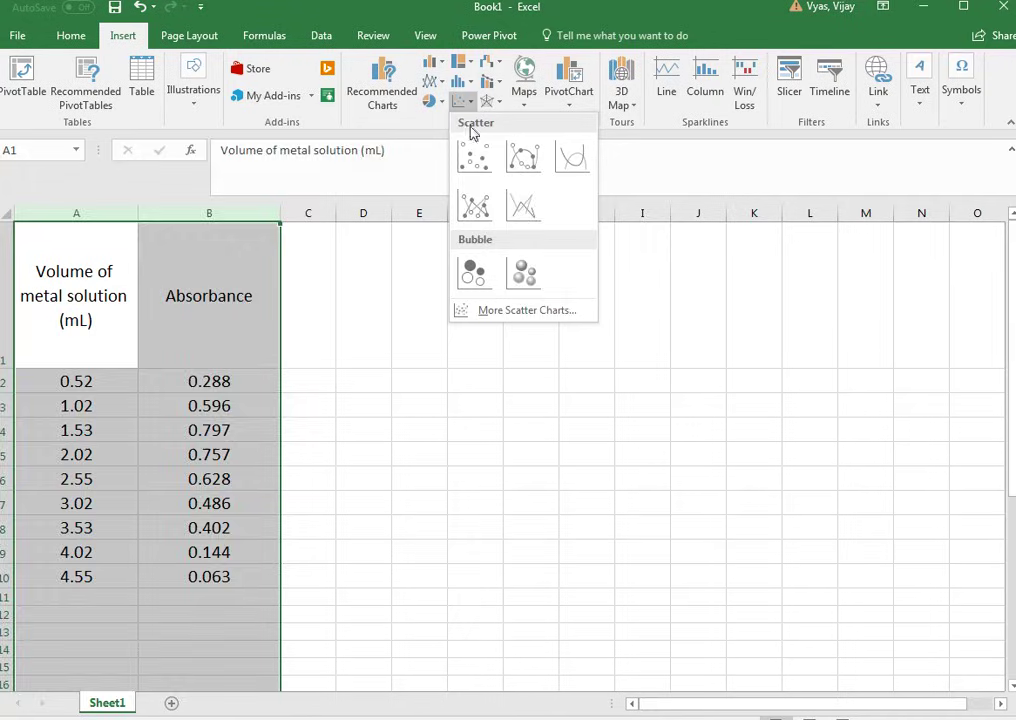
pyautogui.click(475, 157)
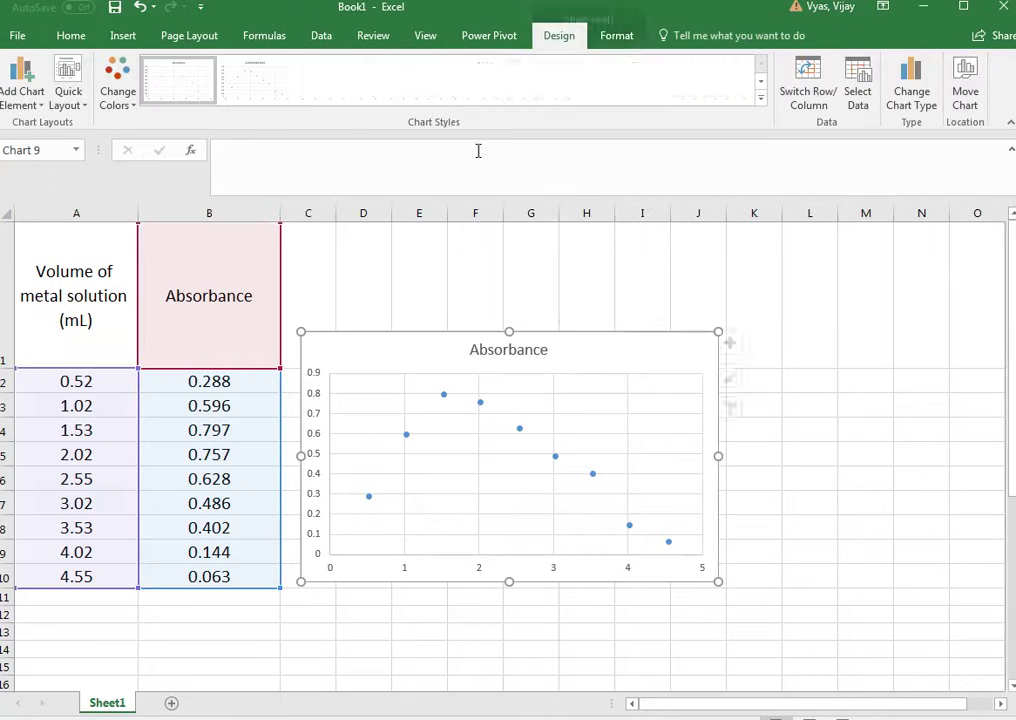
pyautogui.moveTo(616, 334); pyautogui.dragTo(620, 280)
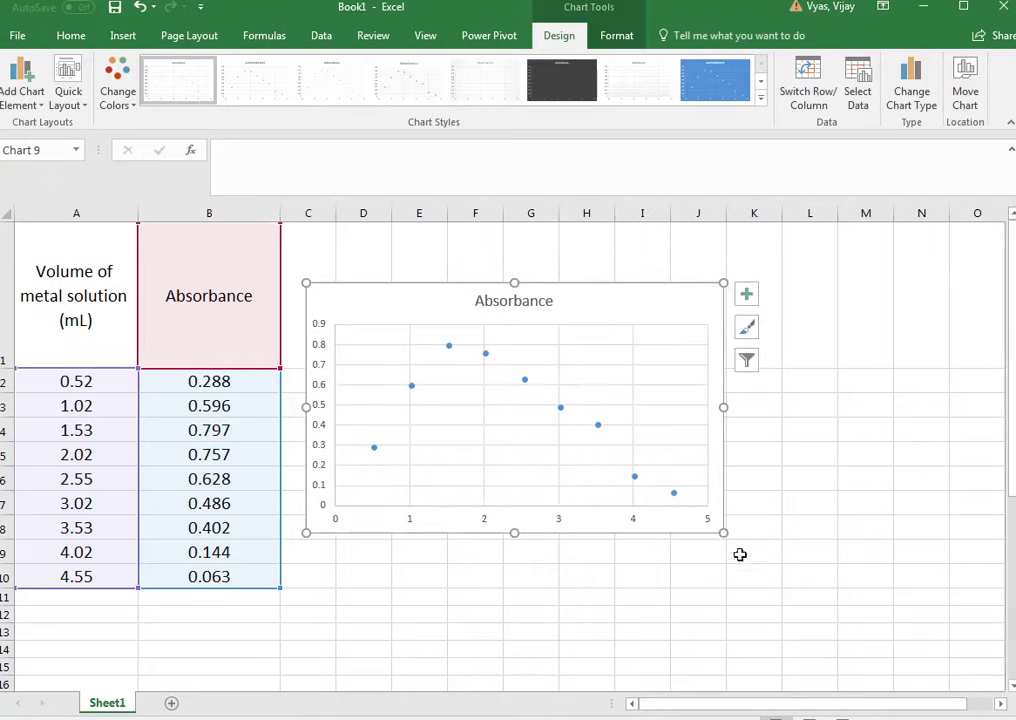
pyautogui.moveTo(725, 533); pyautogui.dragTo(815, 588)
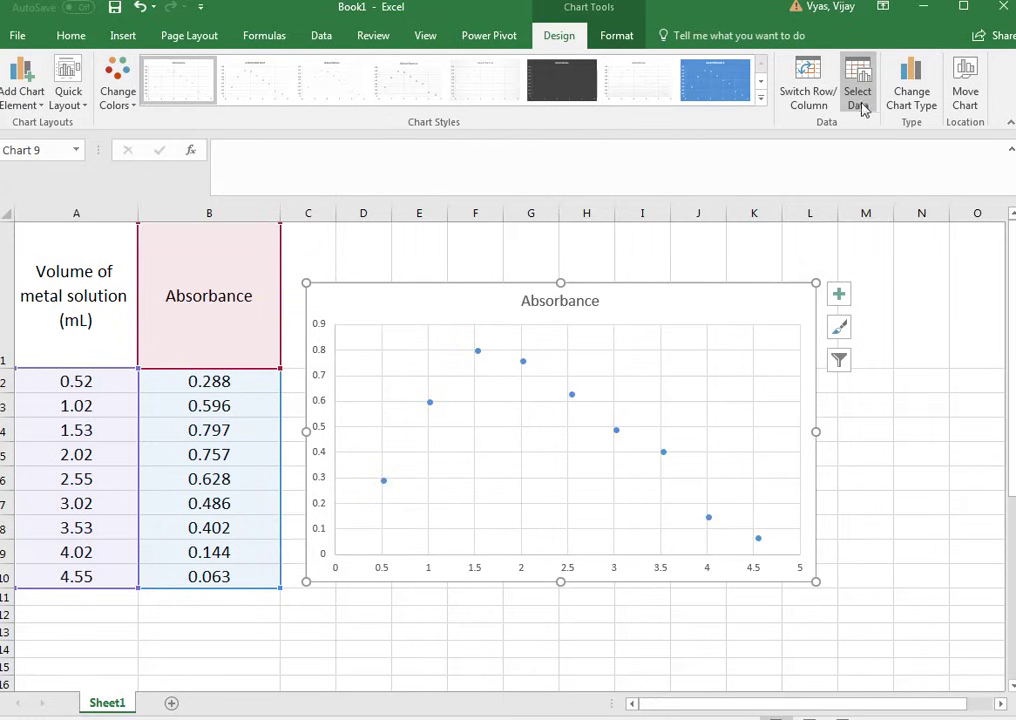
# - Add a chart data series named Series 2 with X values from Sheet1 cells A5:A10
pyautogui.rightClick(464, 416)
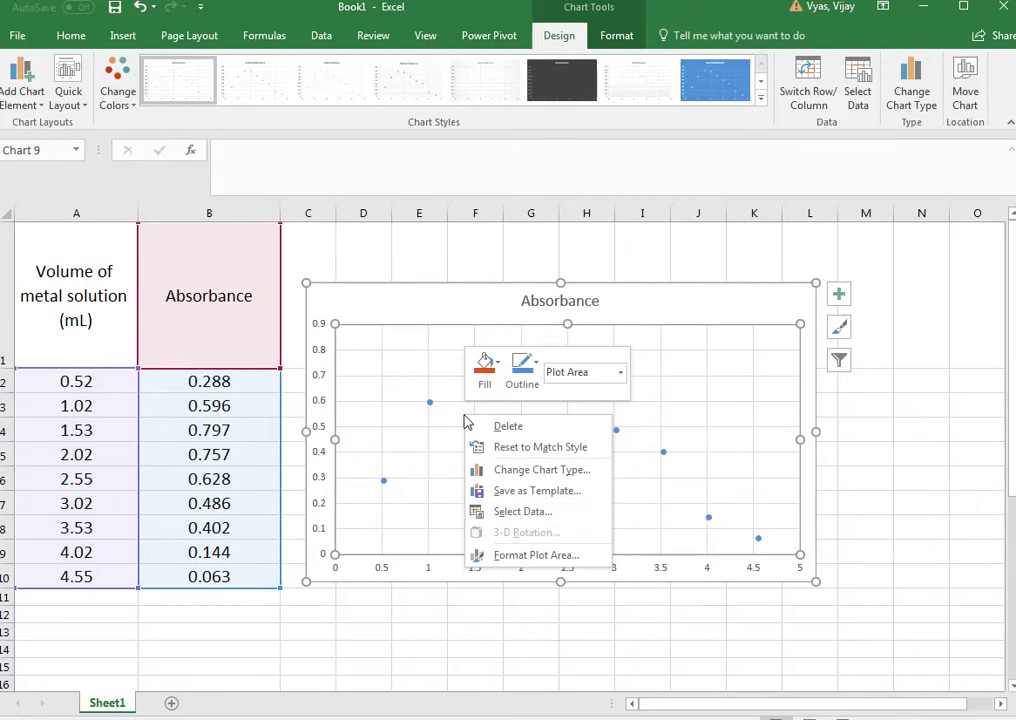
pyautogui.click(531, 514)
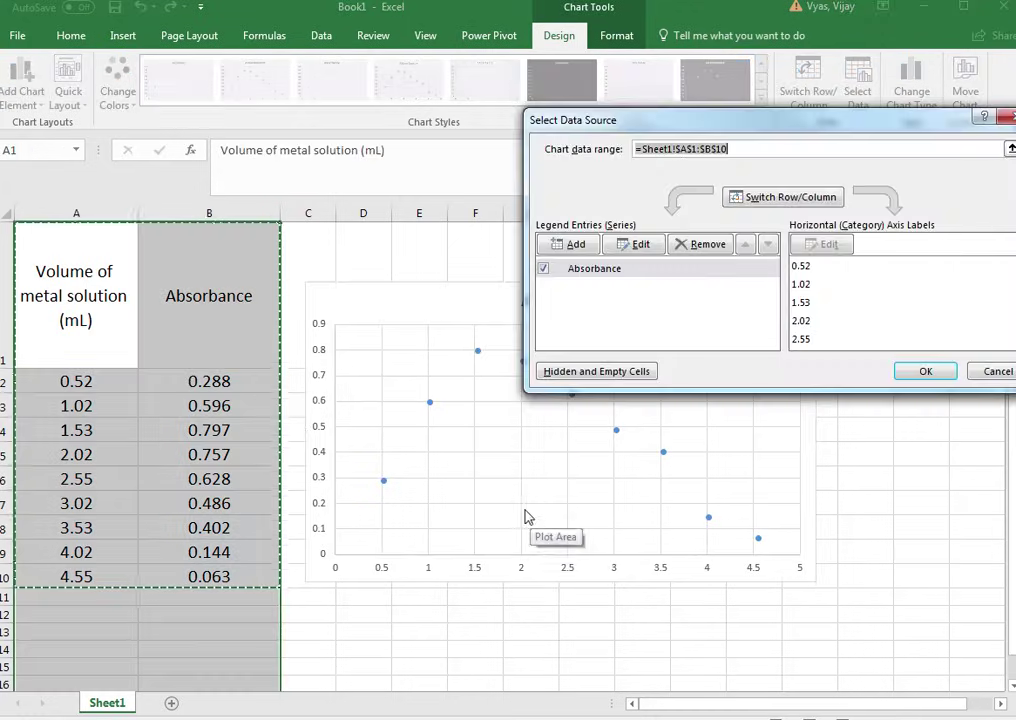
pyautogui.click(580, 246)
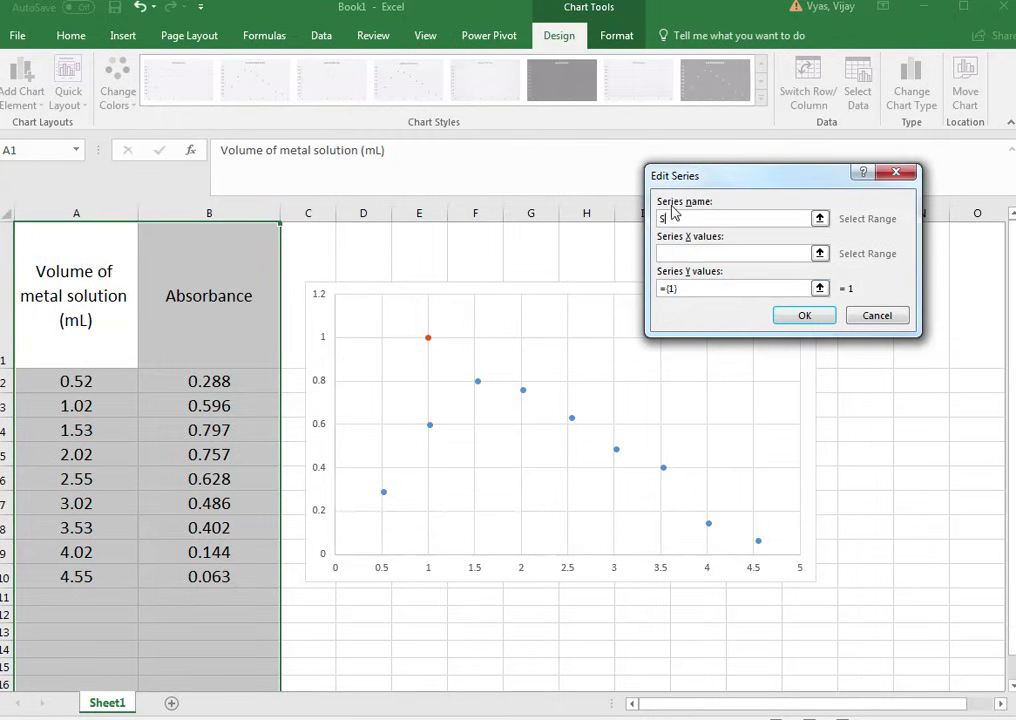
pyautogui.write('Series 2')
pyautogui.click(820, 255)
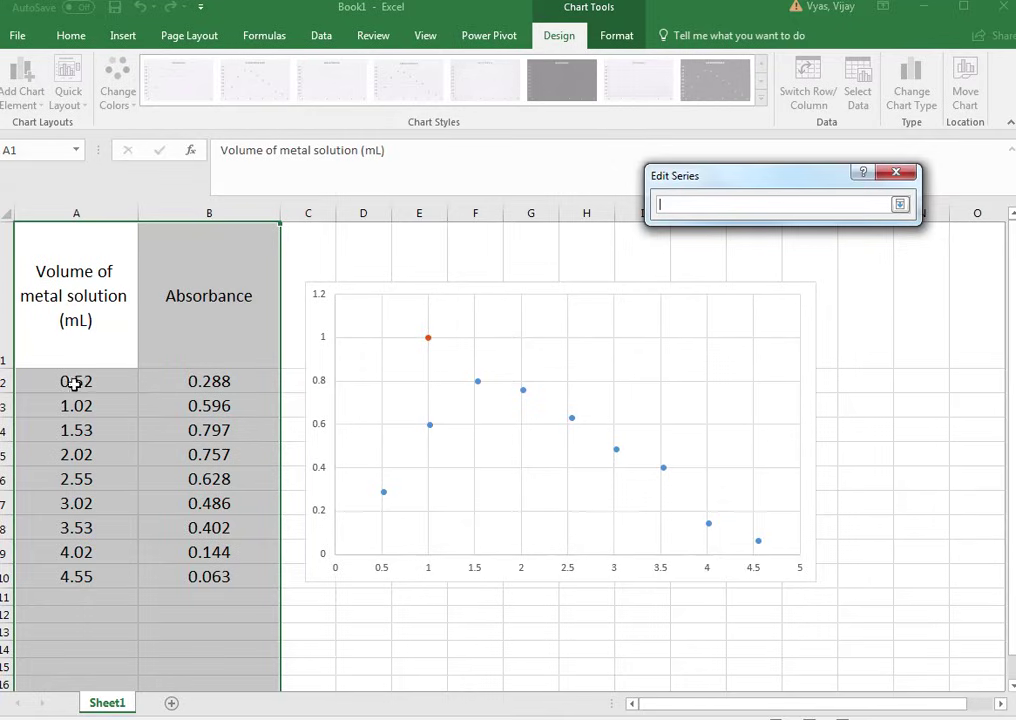
pyautogui.moveTo(78, 455); pyautogui.dragTo(77, 565)
pyautogui.click(900, 205)
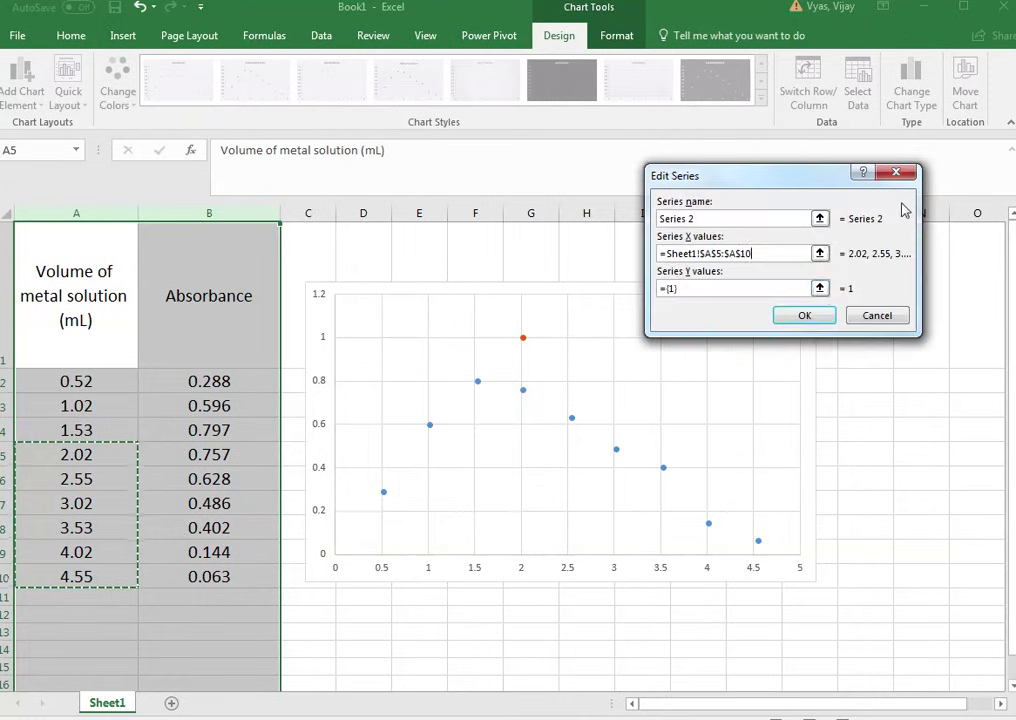
# - Set the Y values of Series 2 to cells B5:B10 and accept the new series
pyautogui.click(821, 290)
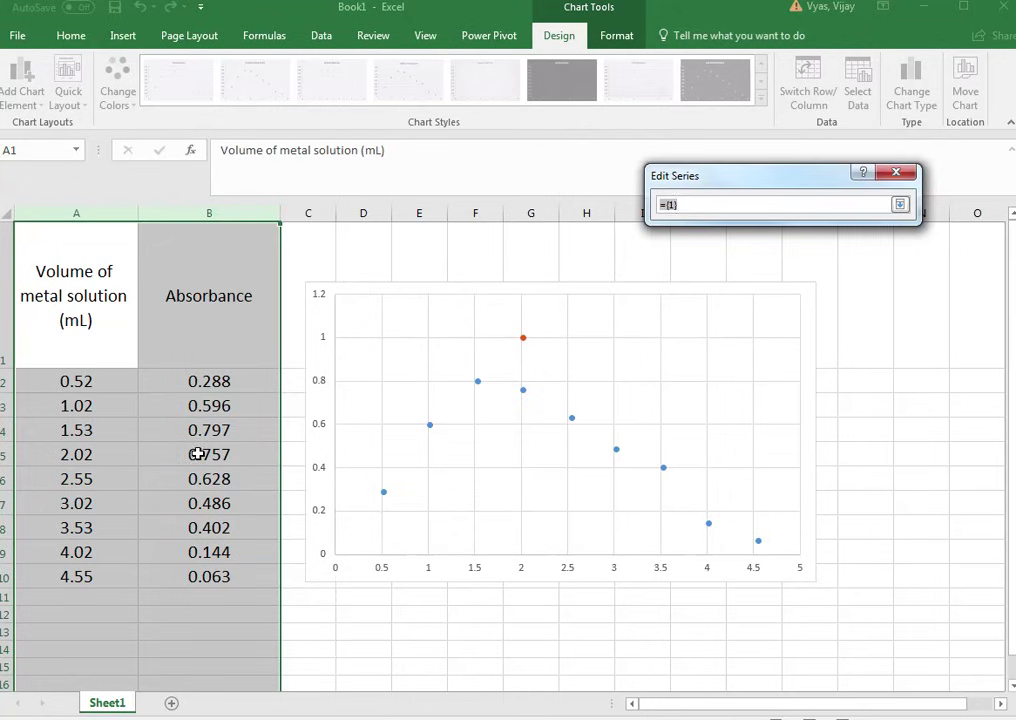
pyautogui.moveTo(197, 454); pyautogui.dragTo(225, 572)
pyautogui.click(899, 204)
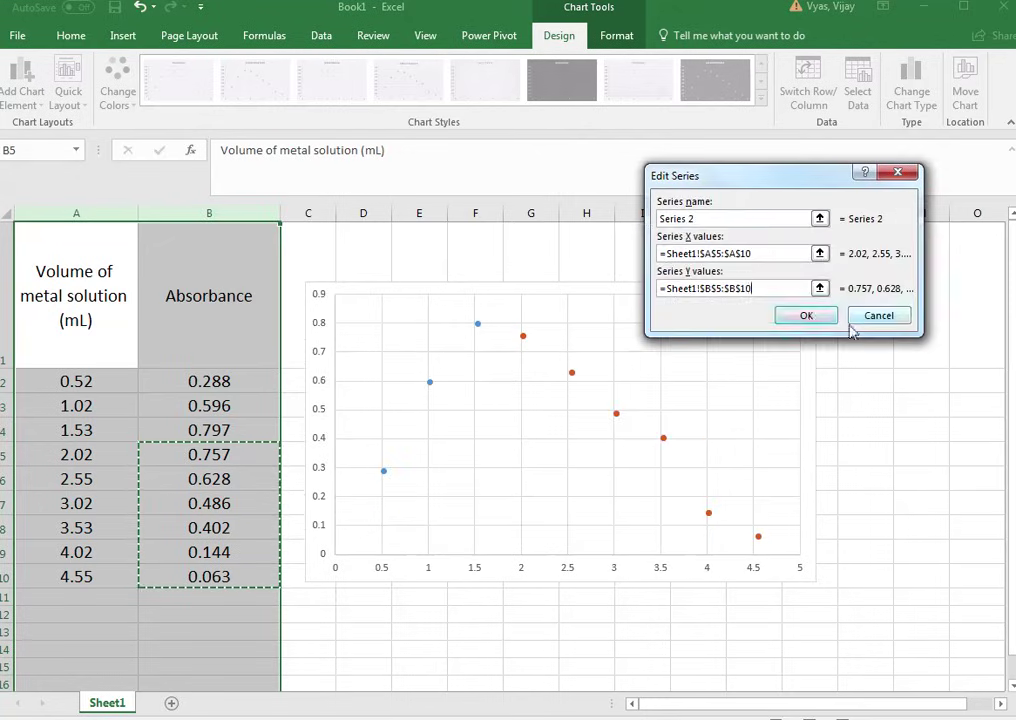
pyautogui.click(808, 317)
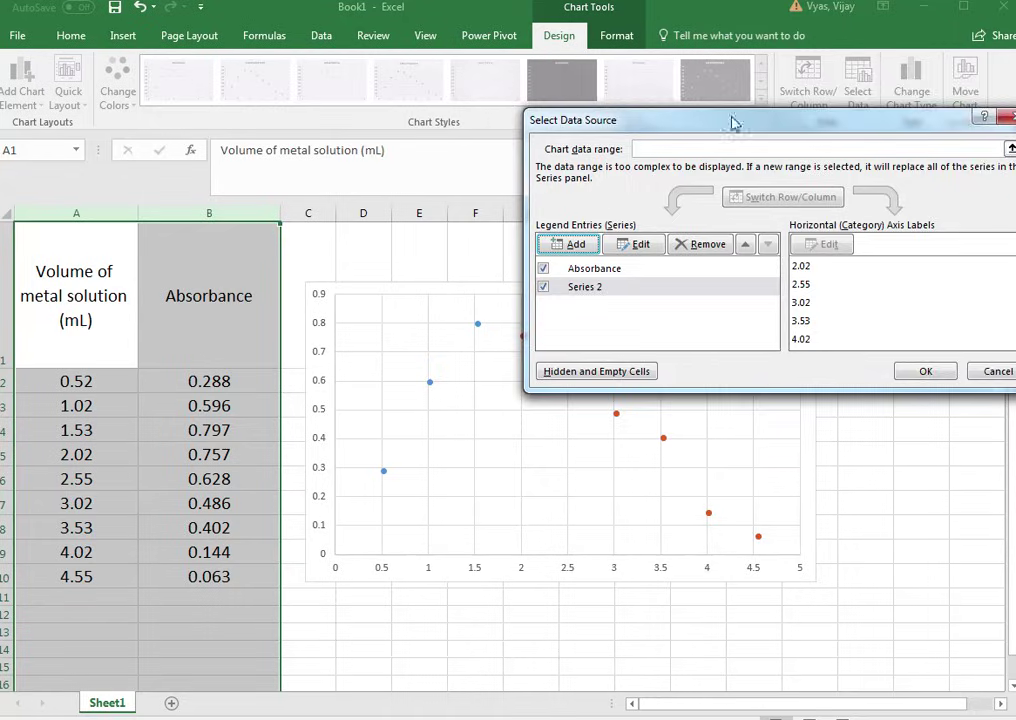
# - Rename the Absorbance series as Series 1 and limit its X values to cells A2:A4
pyautogui.moveTo(735, 118); pyautogui.dragTo(805, 101)
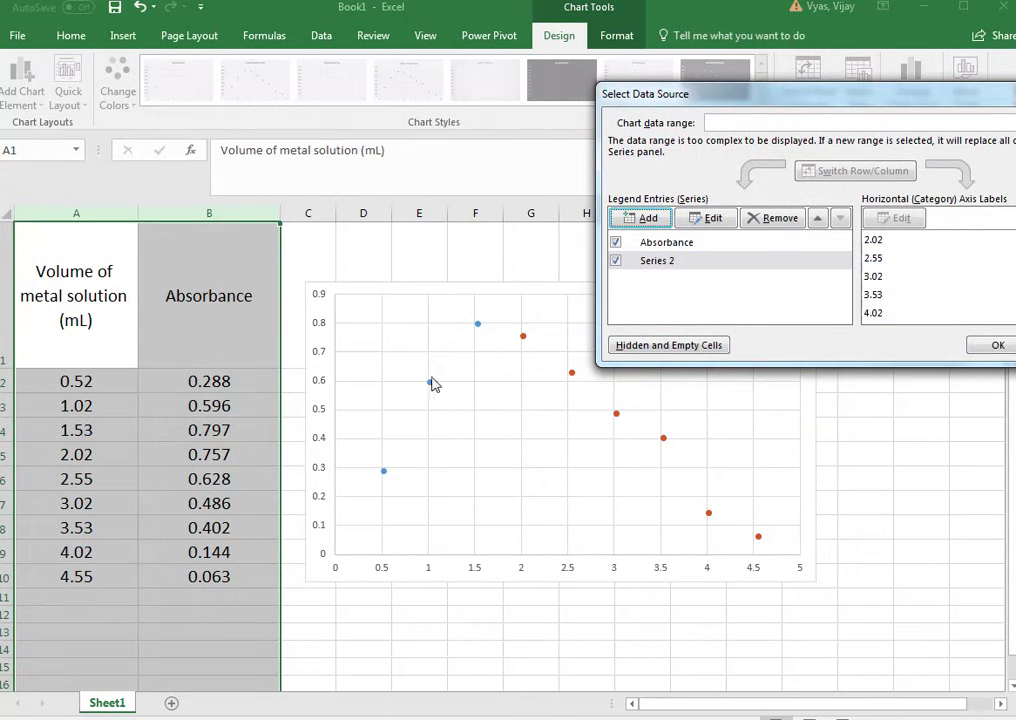
pyautogui.click(675, 249)
pyautogui.click(708, 218)
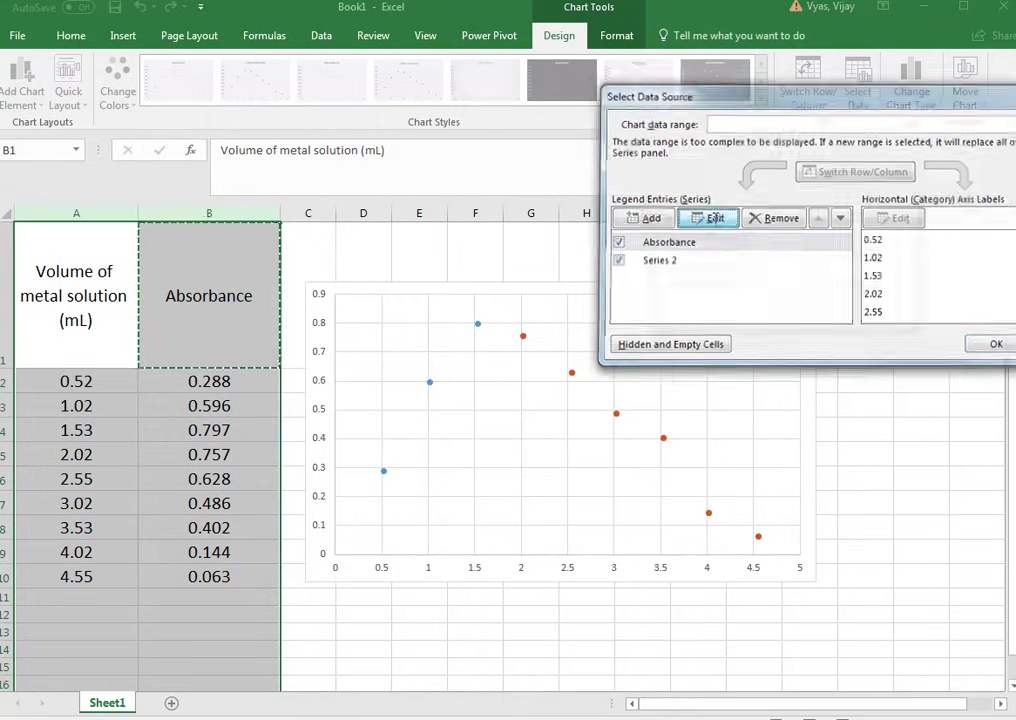
pyautogui.write('Series 1')
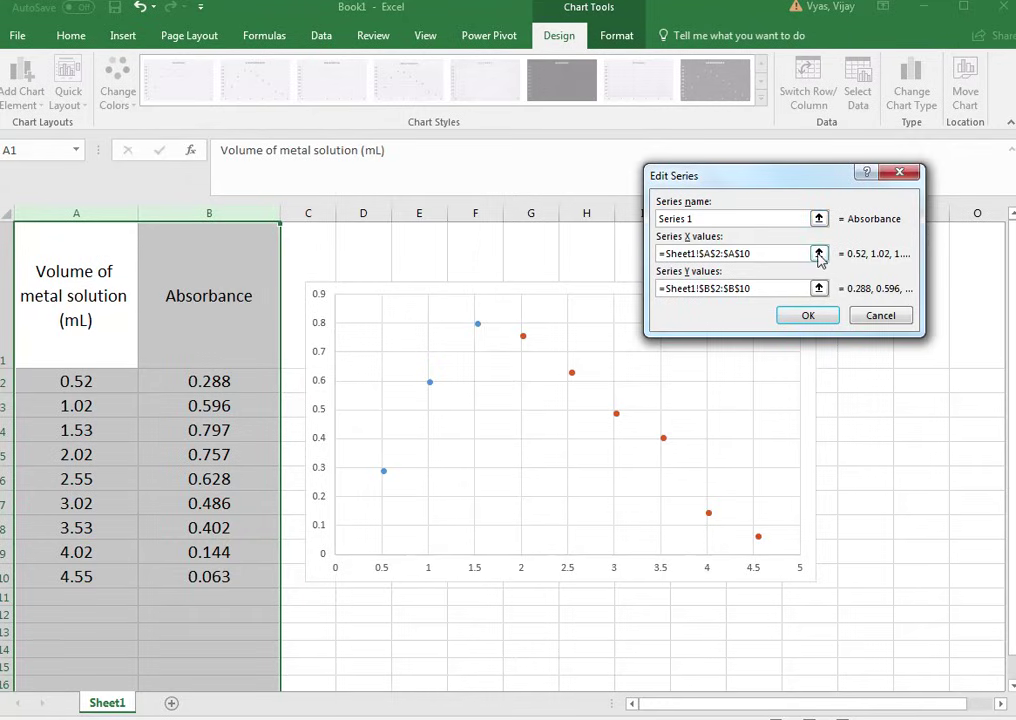
pyautogui.click(819, 255)
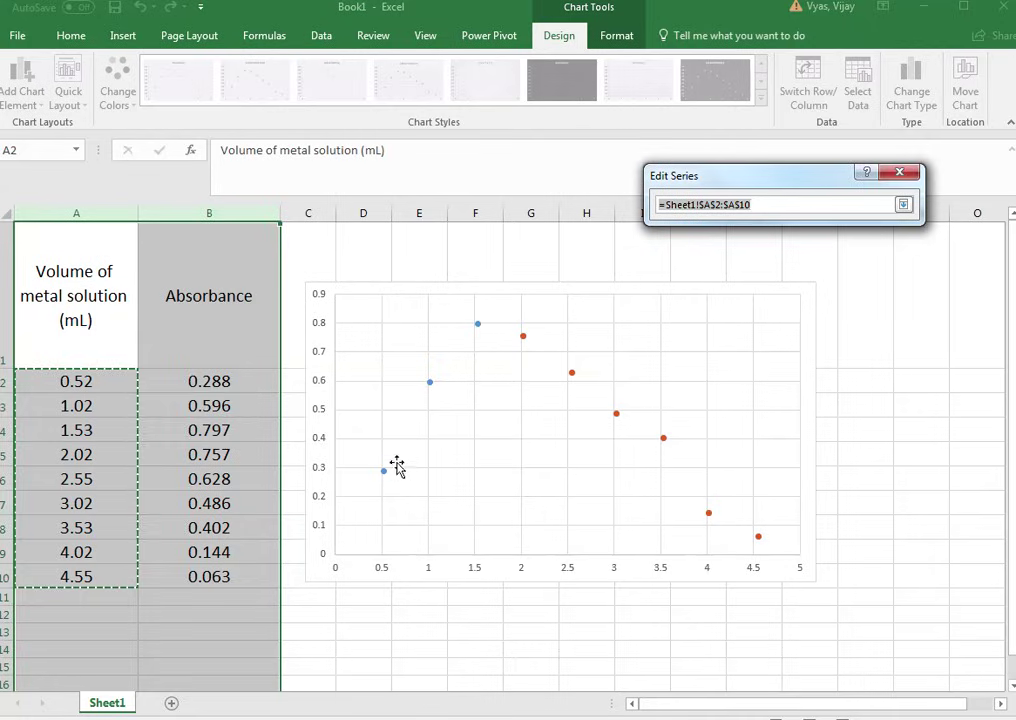
pyautogui.click(39, 373)
pyautogui.moveTo(39, 373); pyautogui.dragTo(84, 428)
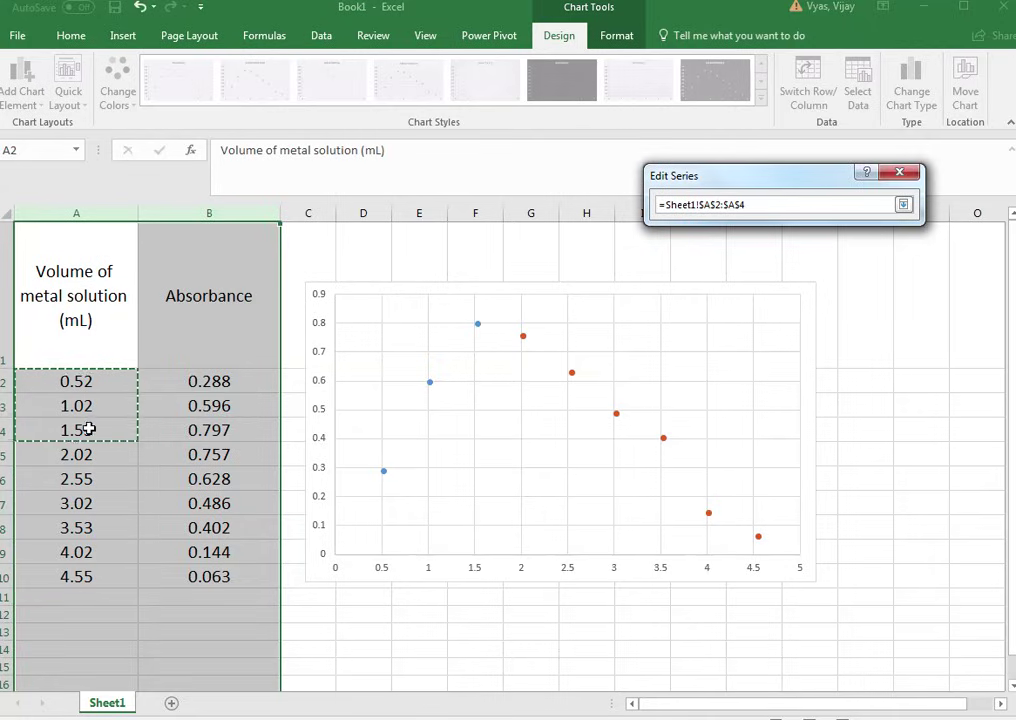
pyautogui.click(903, 205)
# - Limit the Y values of Series 1 to cells B2:B4 and apply the data source changes
pyautogui.click(820, 289)
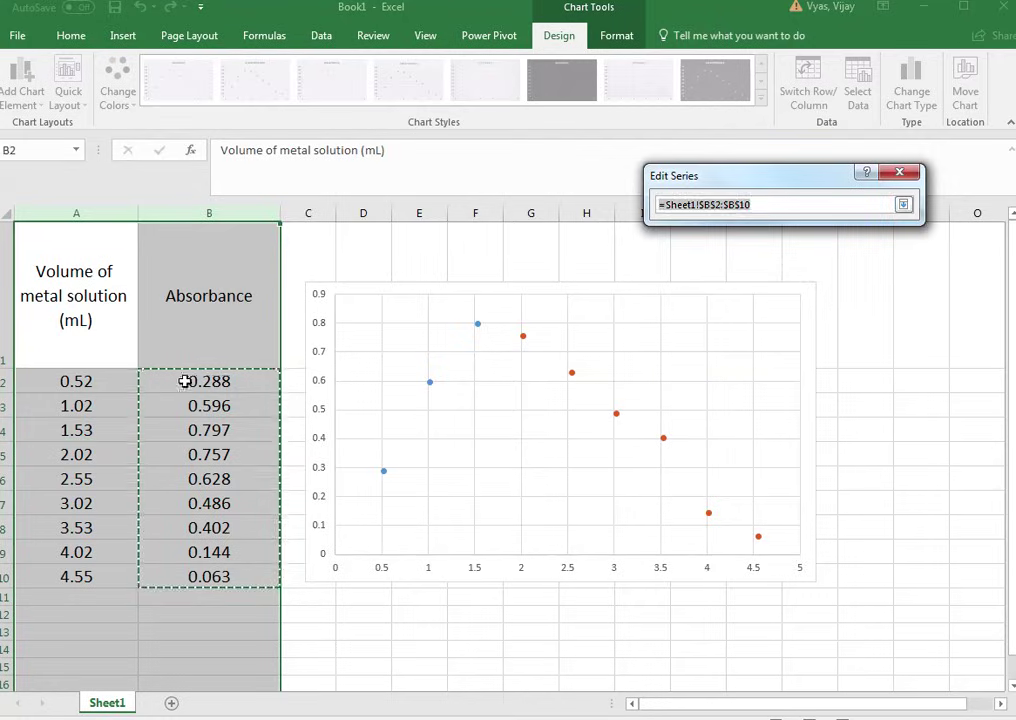
pyautogui.moveTo(186, 381); pyautogui.dragTo(222, 425)
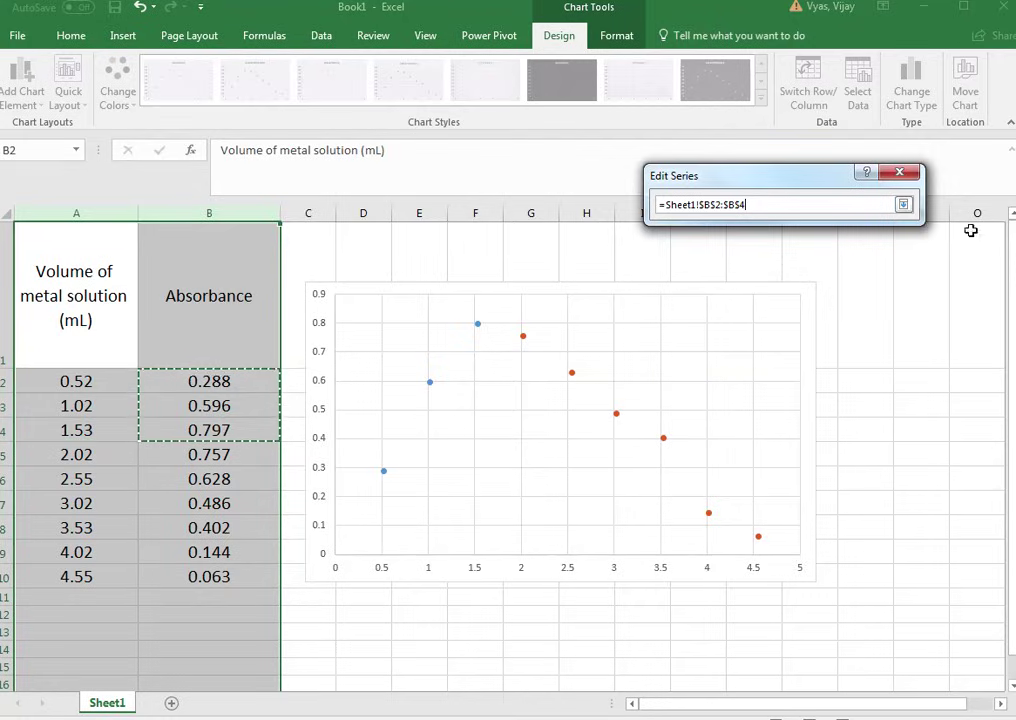
pyautogui.click(903, 205)
pyautogui.click(810, 318)
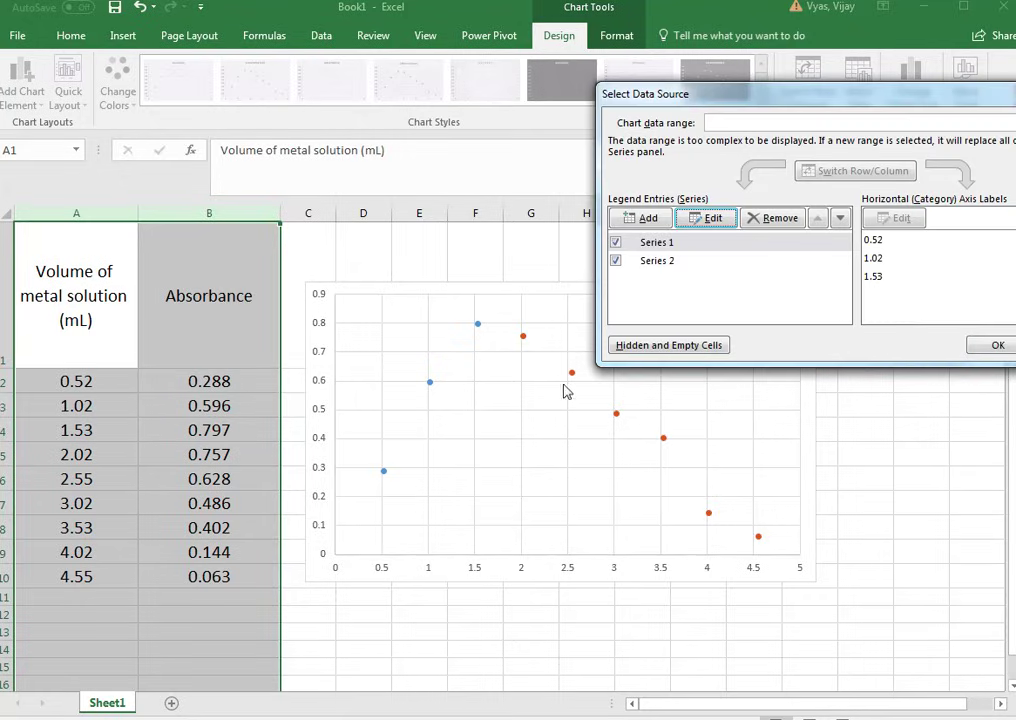
pyautogui.click(998, 345)
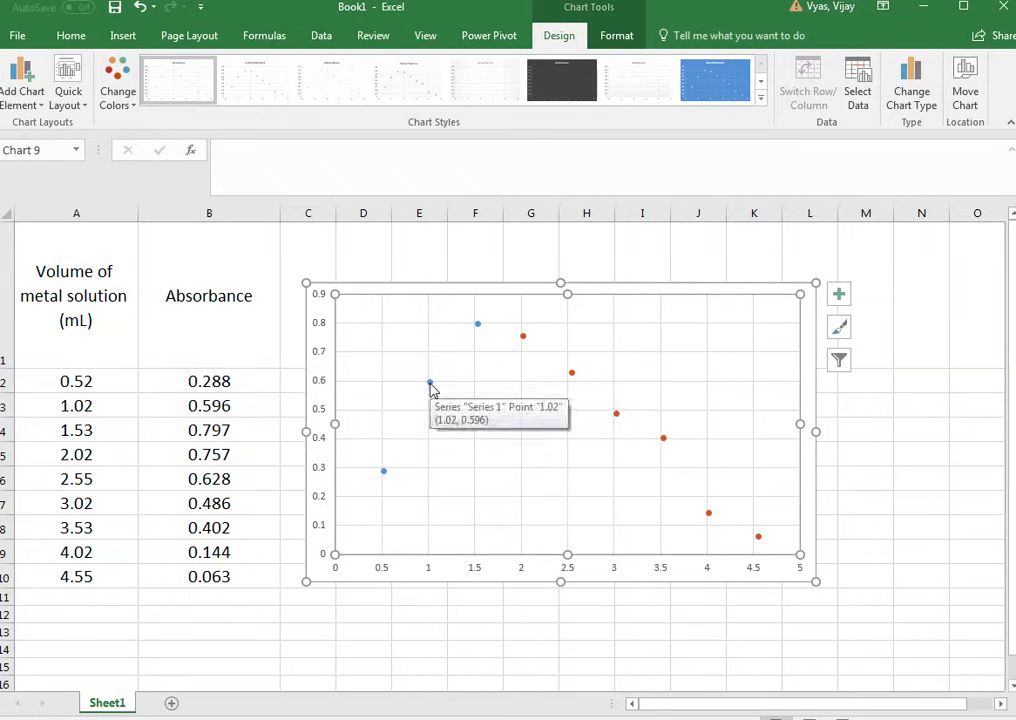
# - Add a linear trendline to Series 1 with its equation displayed and a forecast of 0.5 forward and 0.5 backward
pyautogui.rightClick(430, 384)
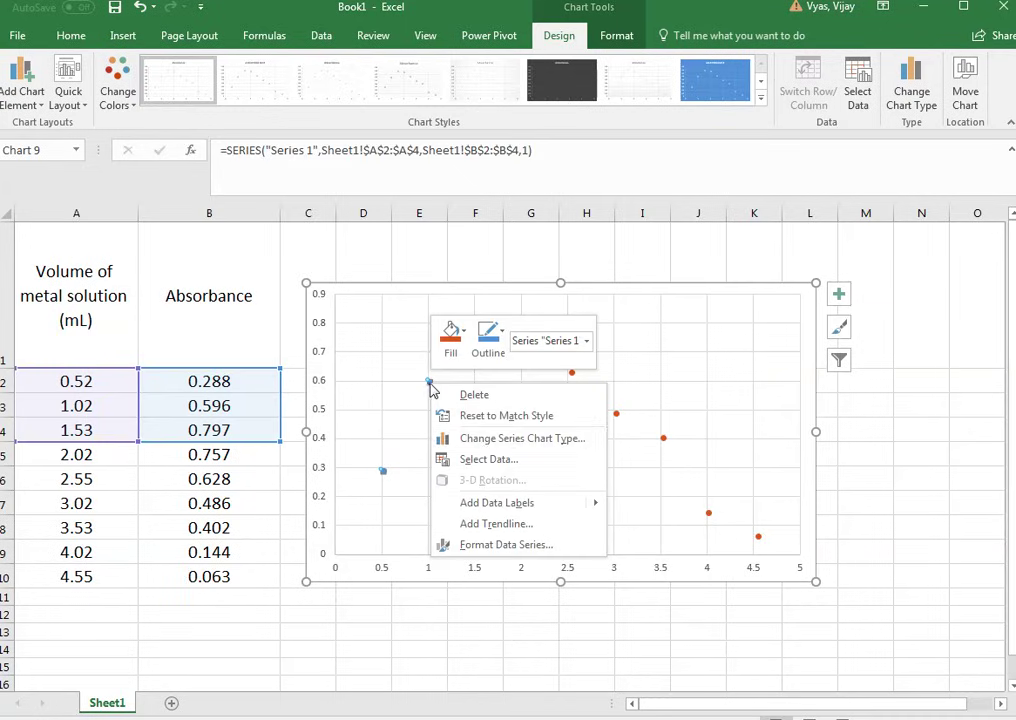
pyautogui.click(497, 524)
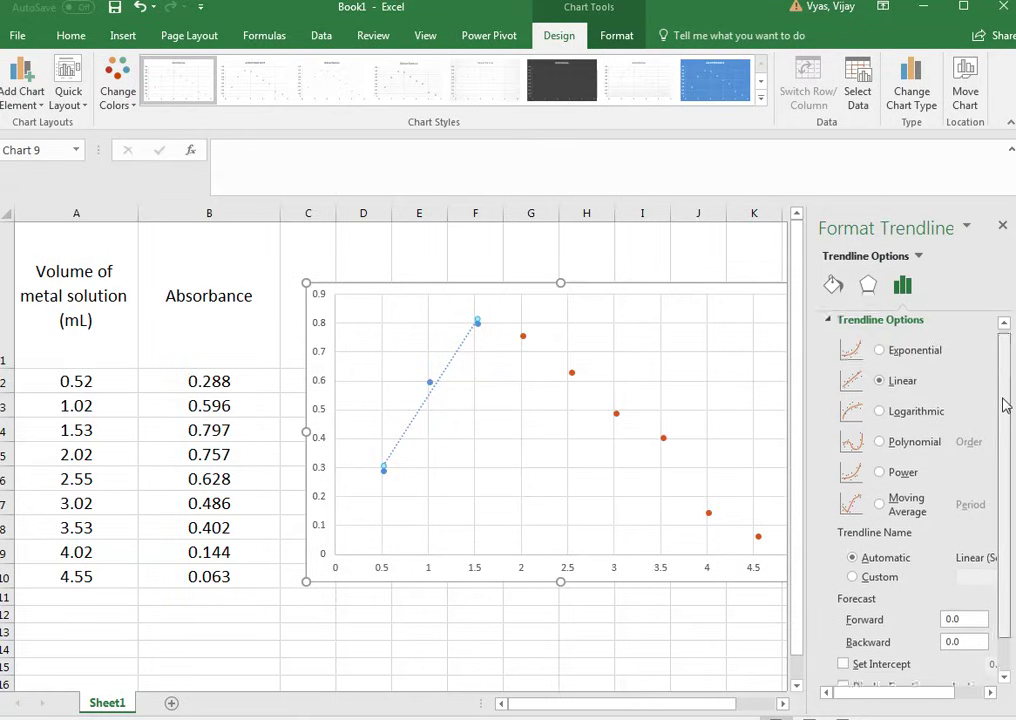
pyautogui.scroll(-1, 1002, 345)
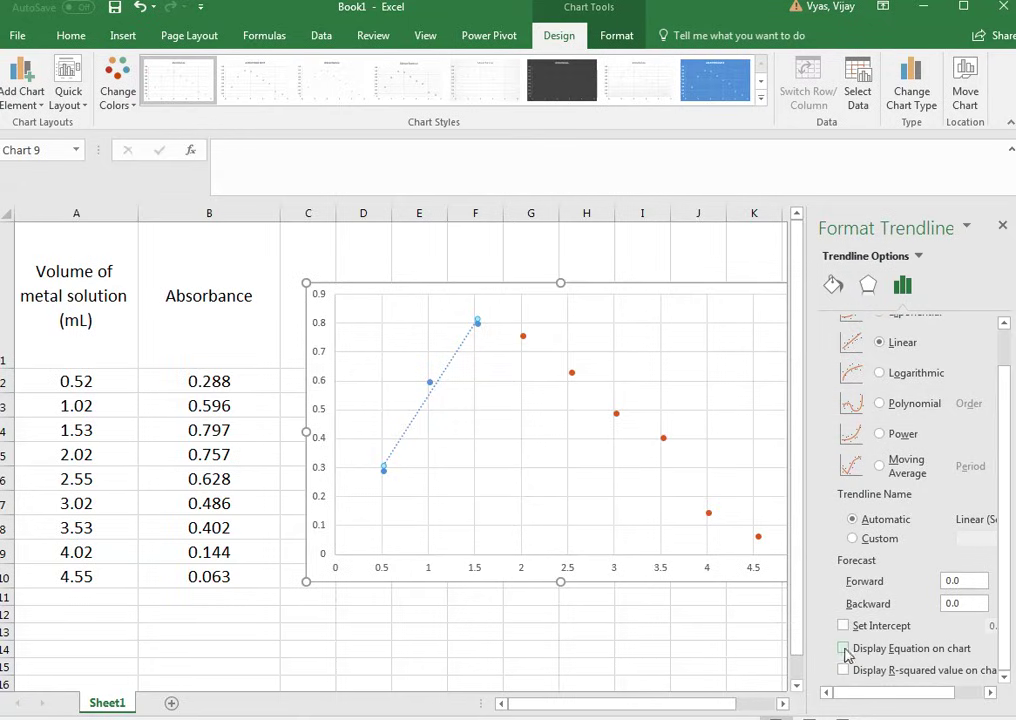
pyautogui.click(844, 649)
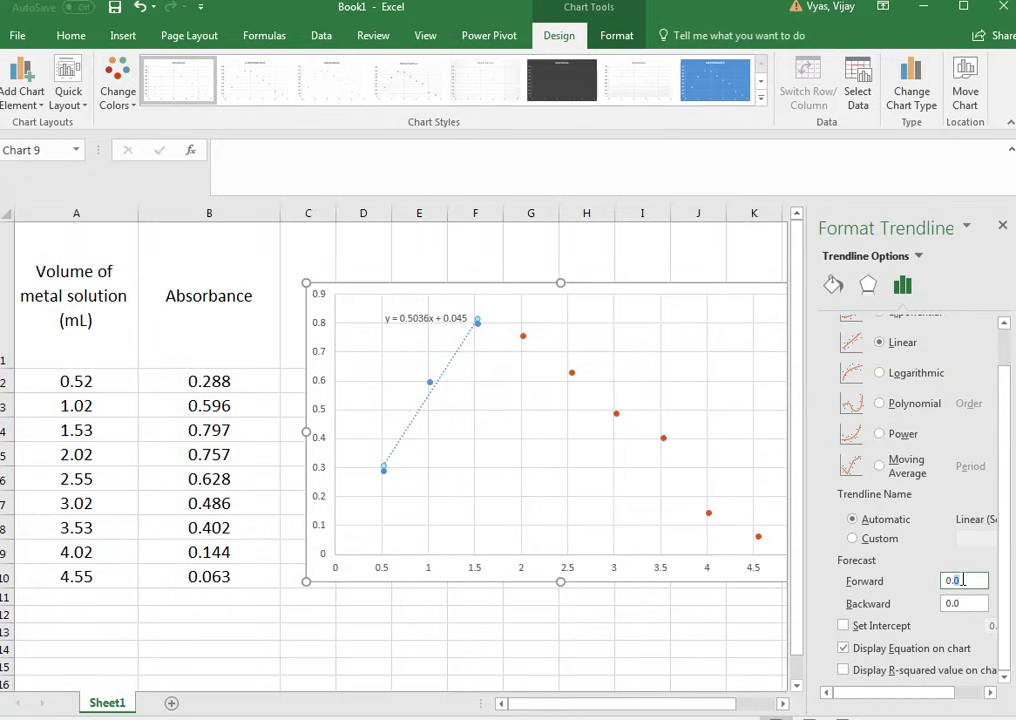
pyautogui.click(960, 603)
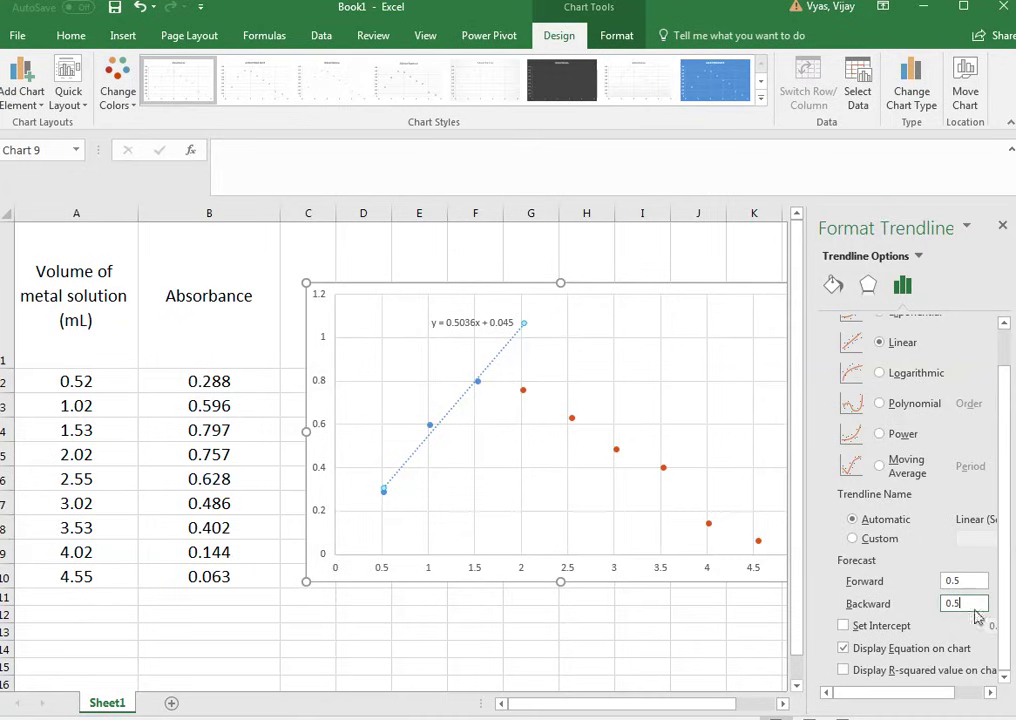
# - Add a linear trendline to Series 2, display its equation and extend it 0.5 forward and 0.5 backward
pyautogui.click(572, 420)
pyautogui.rightClick(572, 420)
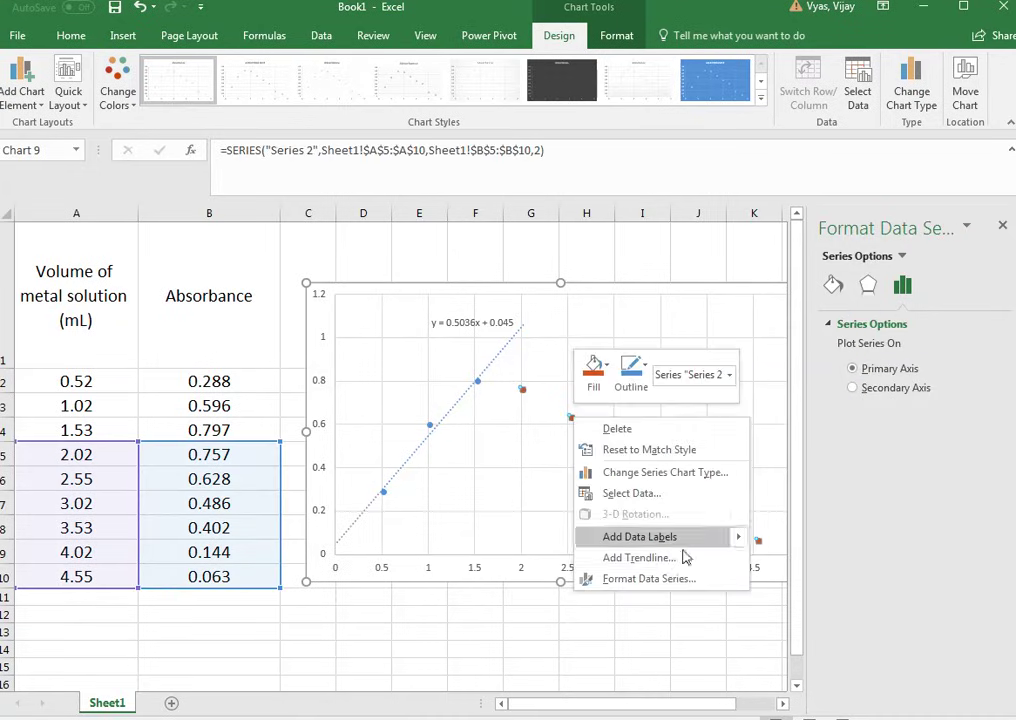
pyautogui.click(669, 563)
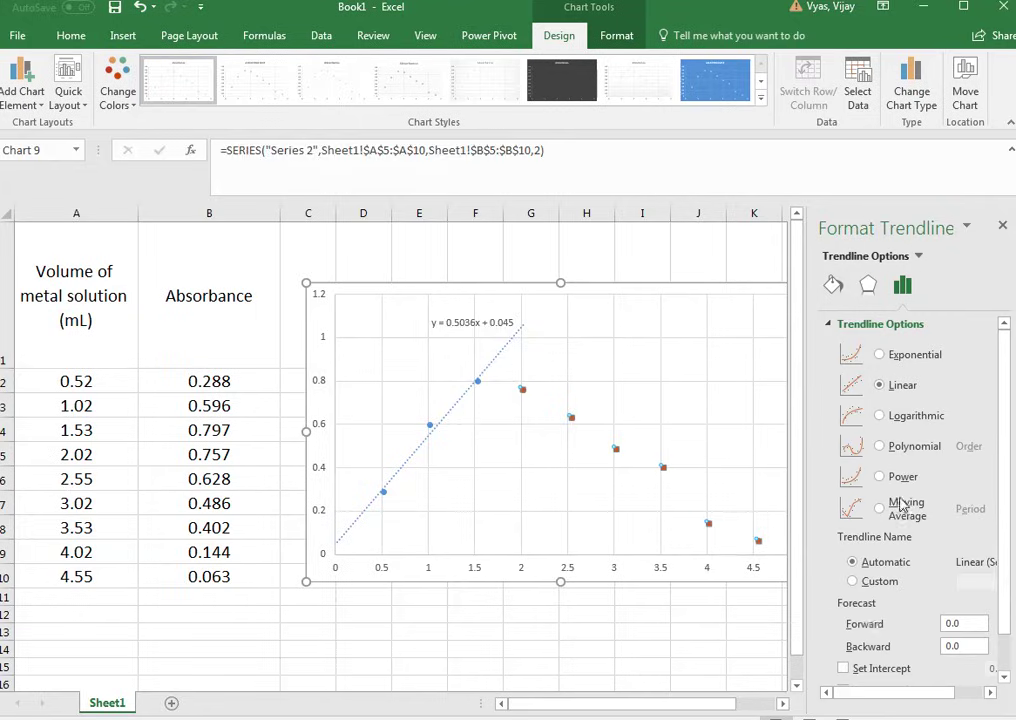
pyautogui.scroll(-1, 998, 585)
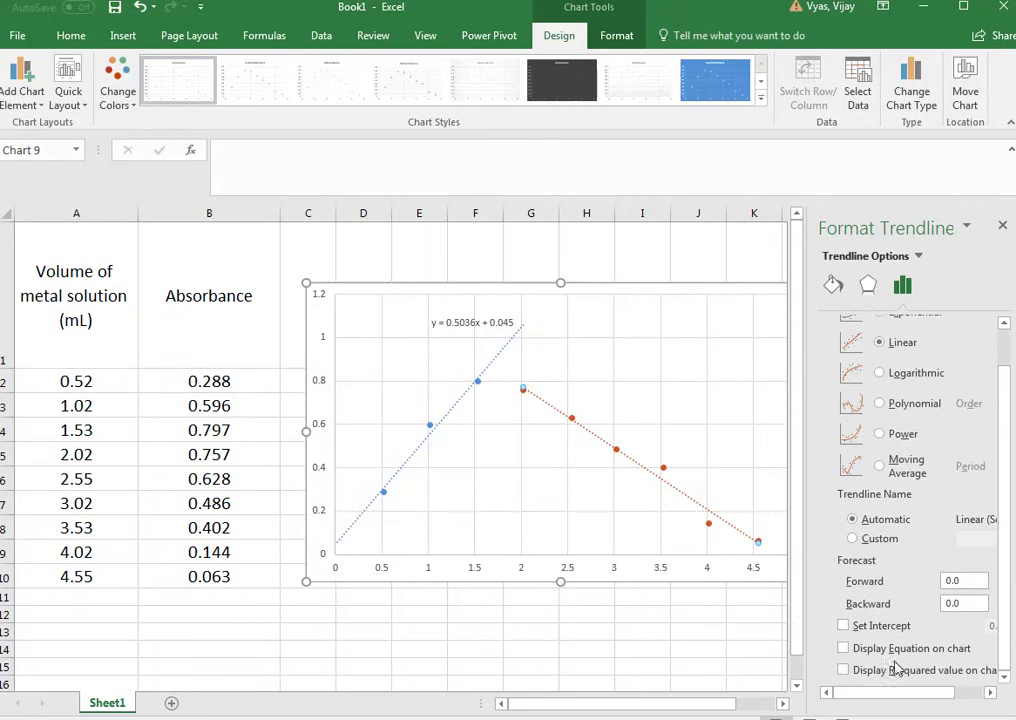
pyautogui.click(844, 649)
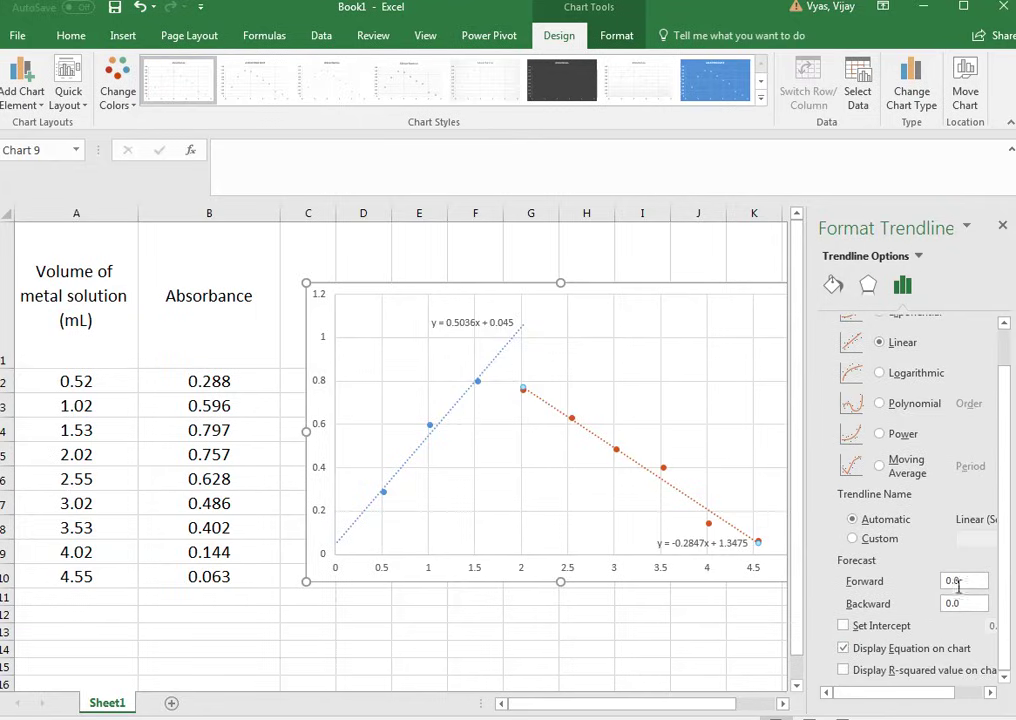
pyautogui.click(958, 587)
pyautogui.click(960, 603)
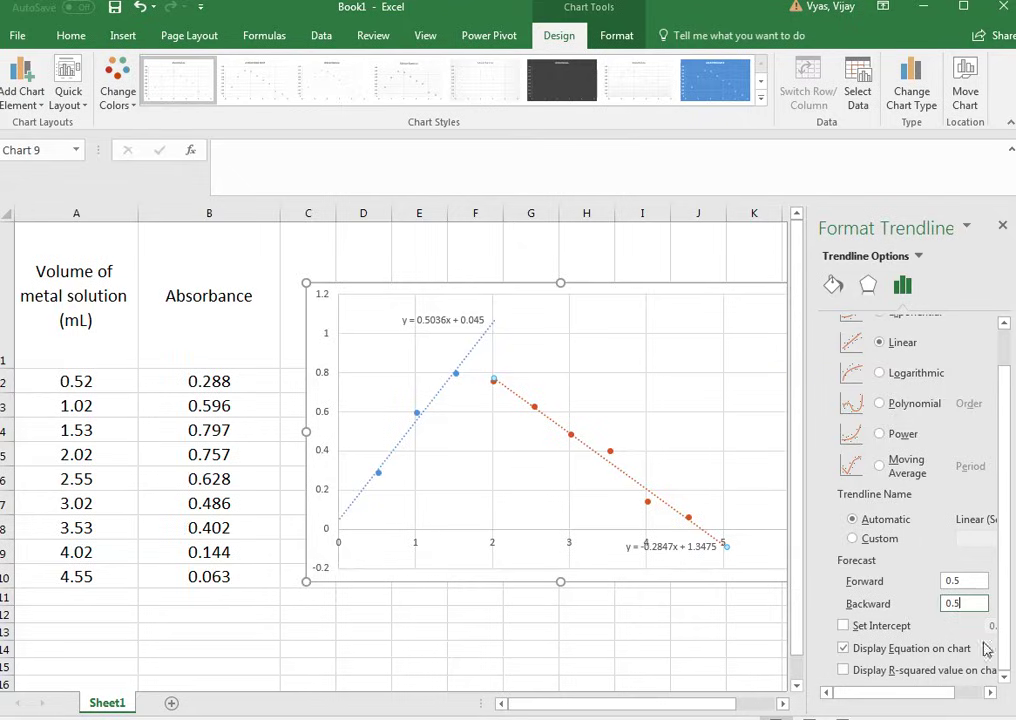
pyautogui.click(533, 508)
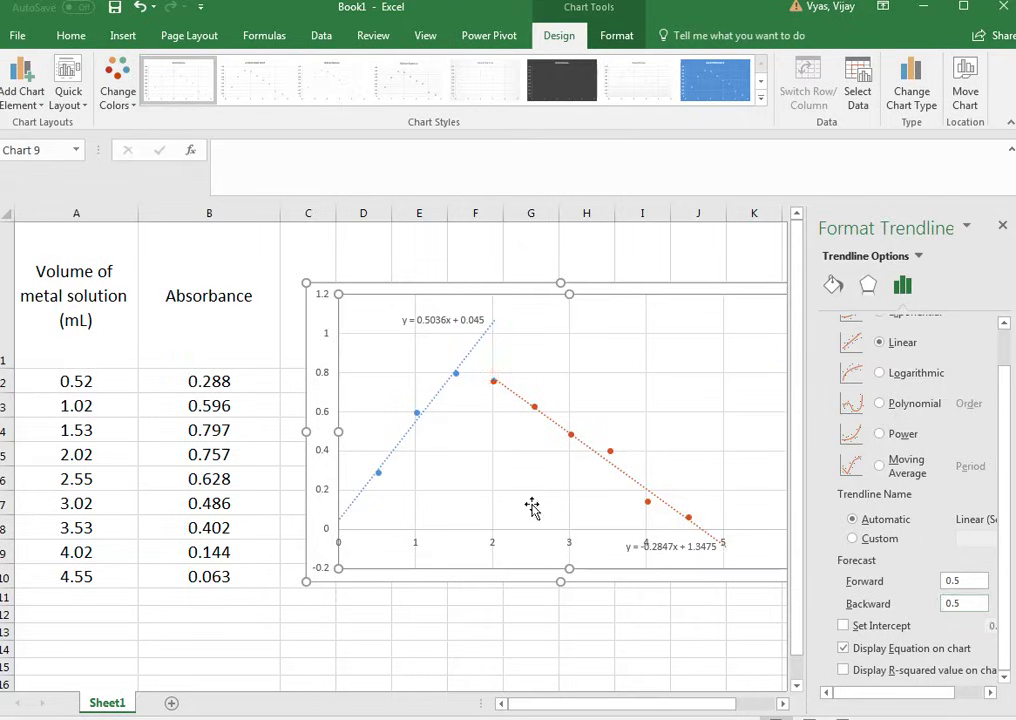
# - Shift the chart about one column right and move the Series 2 equation off the axis to the open area above its trendline
pyautogui.click(432, 320)
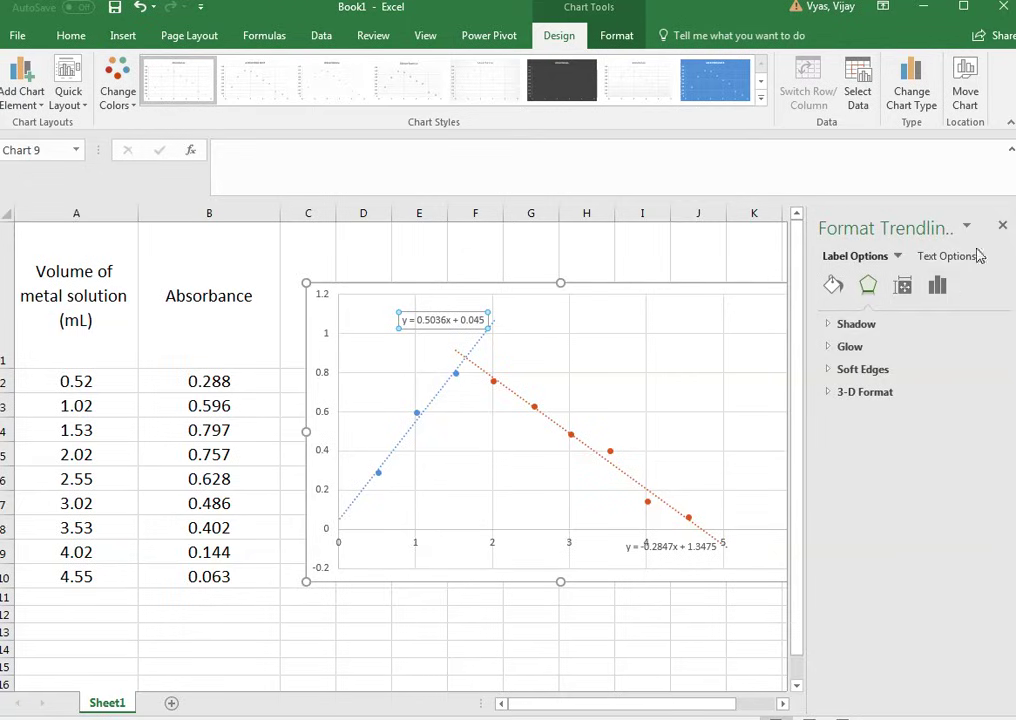
pyautogui.click(1002, 226)
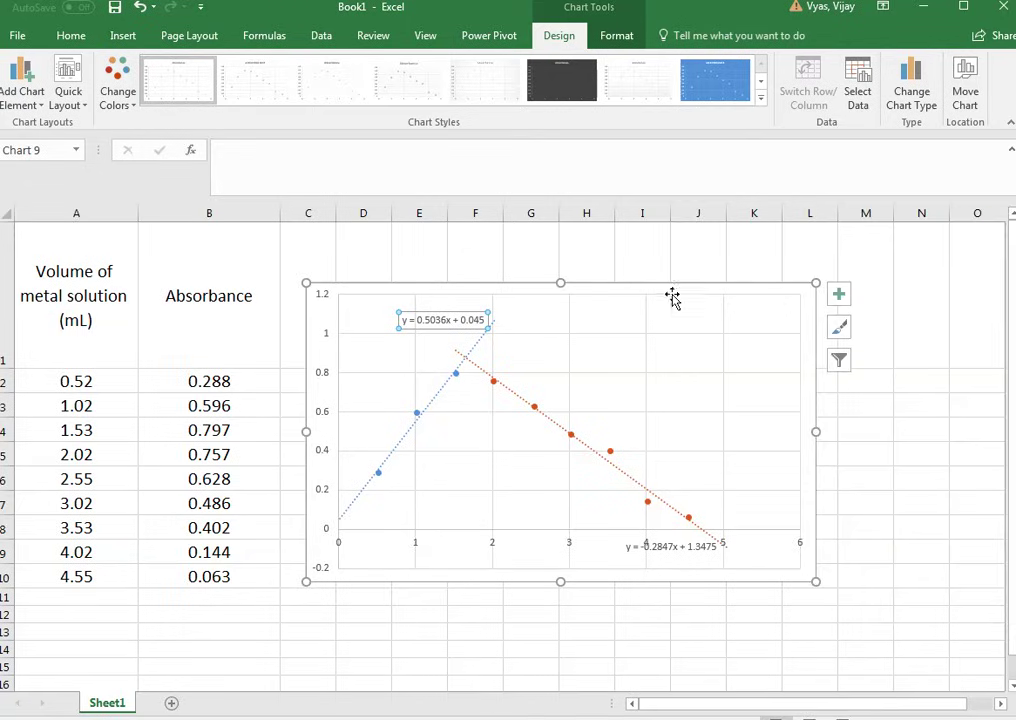
pyautogui.moveTo(671, 292); pyautogui.dragTo(726, 288)
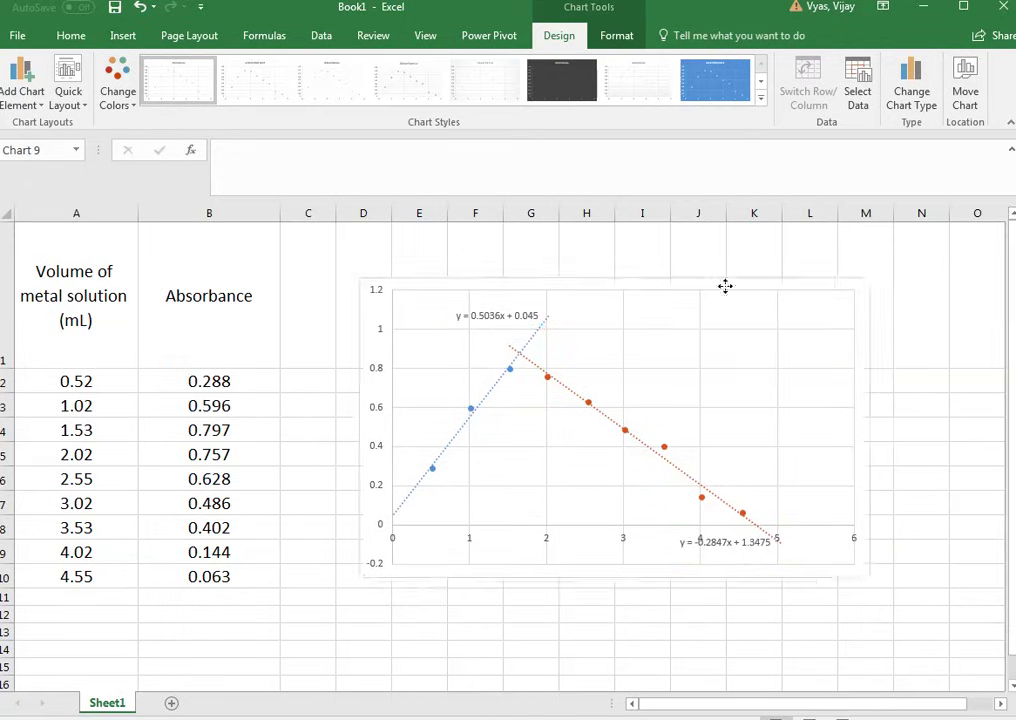
pyautogui.click(706, 543)
pyautogui.moveTo(728, 532); pyautogui.dragTo(747, 420)
# - Set the font size of both trendline equations, Series 2 and Series 1, to 14
pyautogui.click(71, 35)
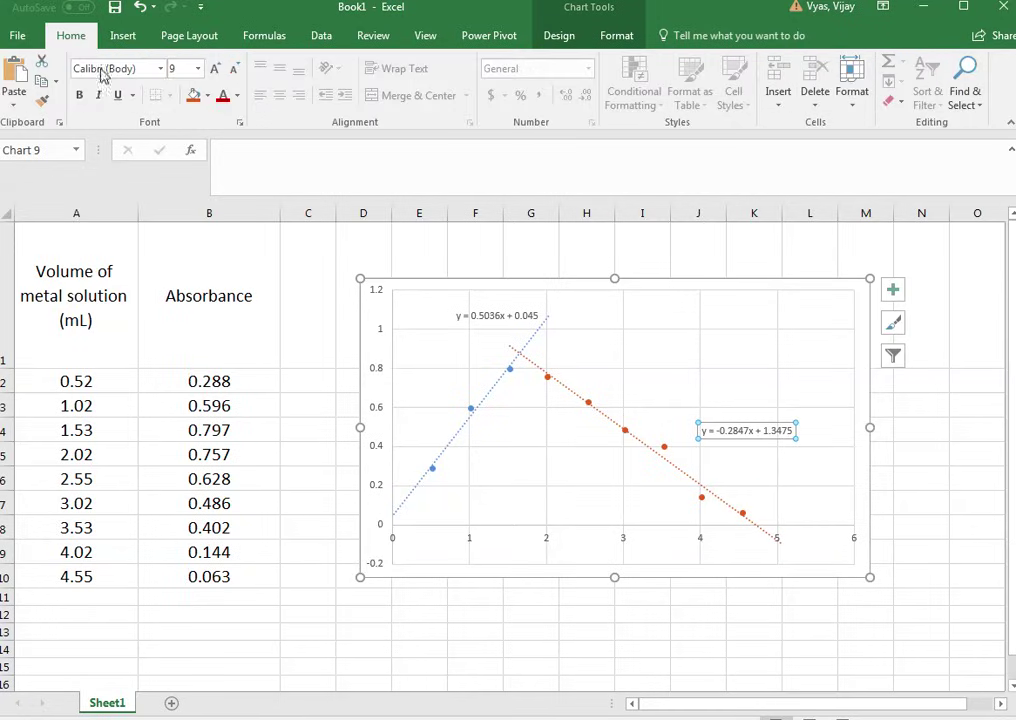
pyautogui.click(183, 70)
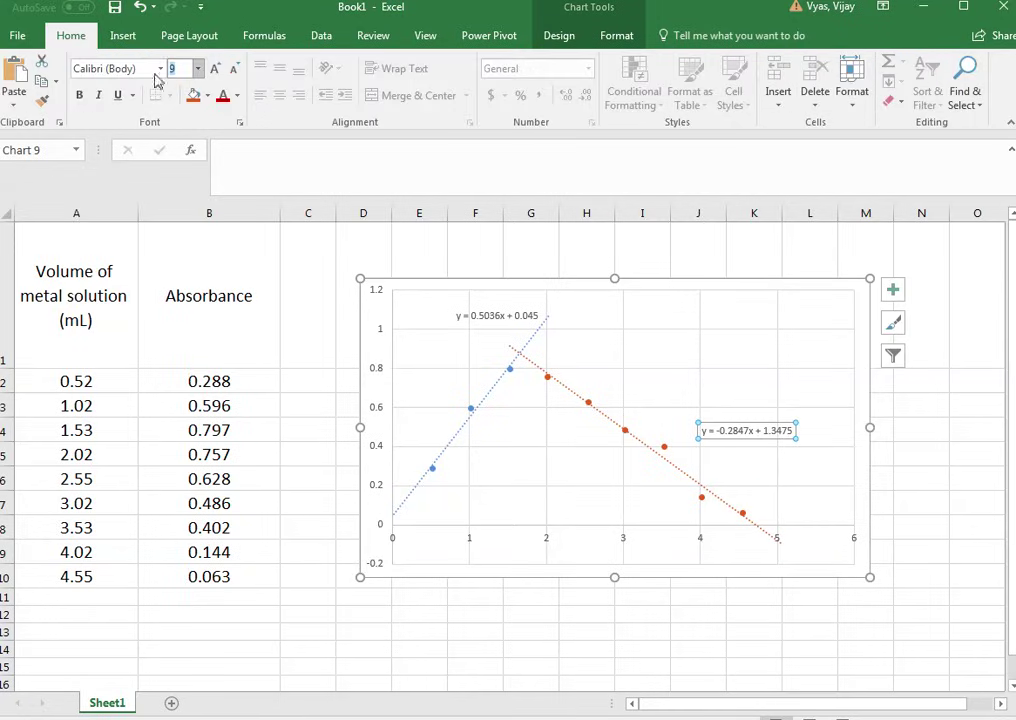
pyautogui.press('Return')
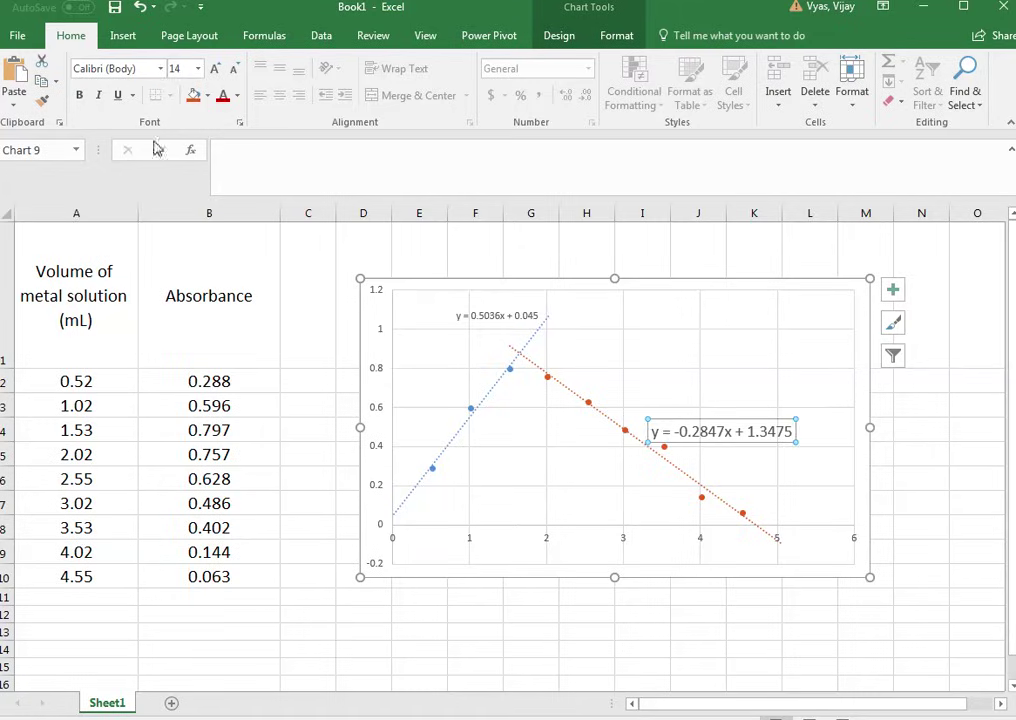
pyautogui.click(502, 317)
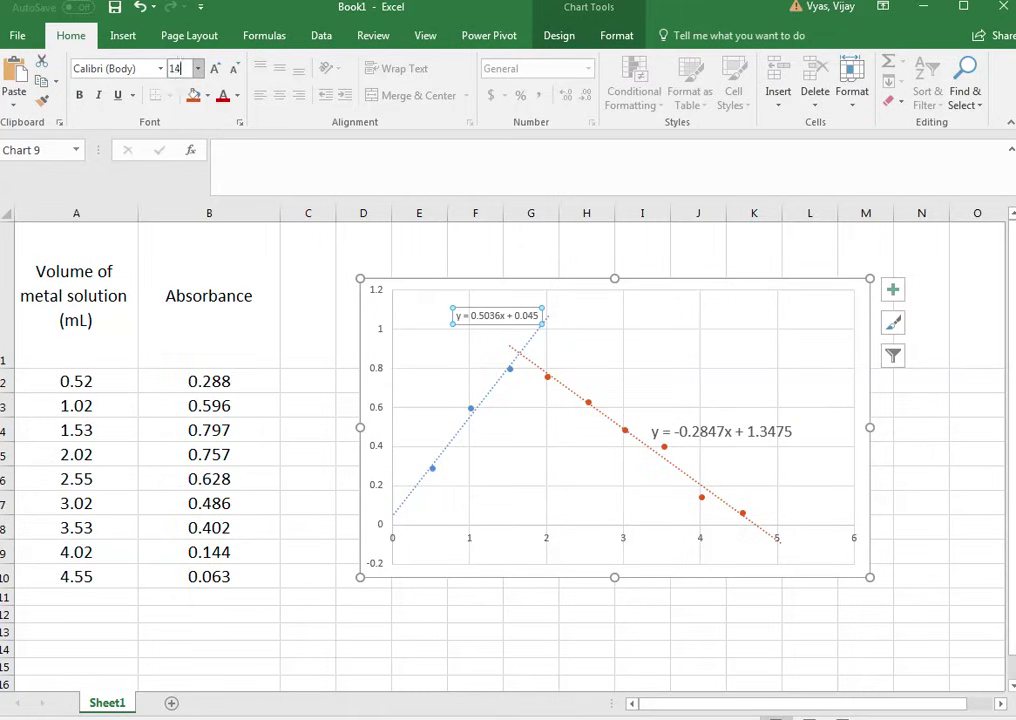
pyautogui.press('Return')
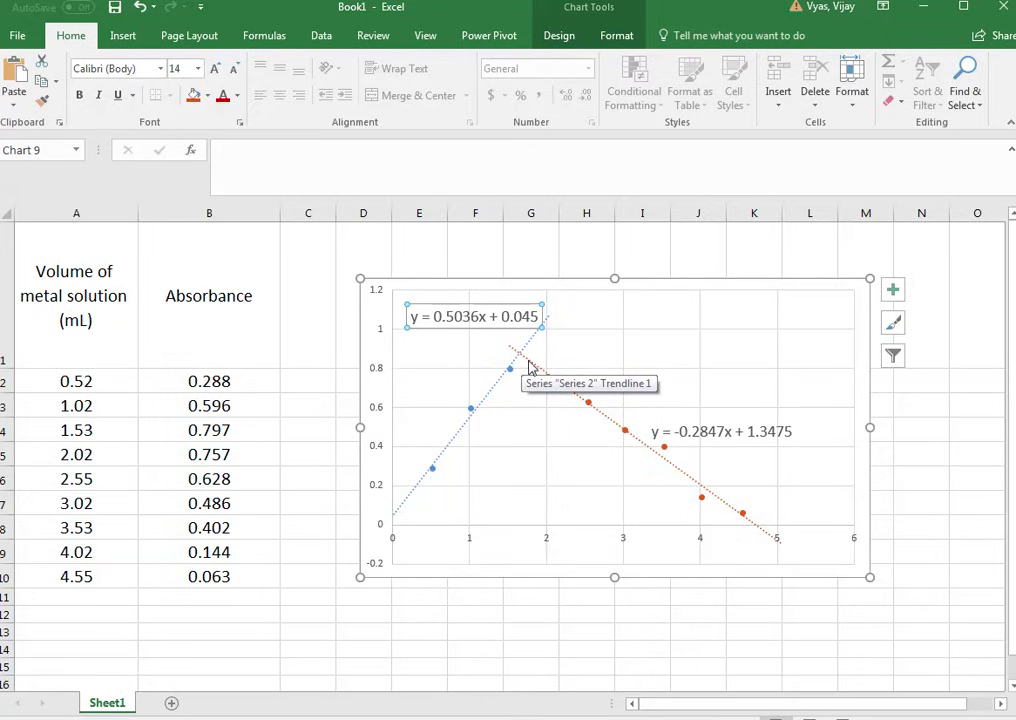
# - Select the minus sign before the slope in the Series 2 trendline equation
pyautogui.click(674, 431)
pyautogui.hotkey('shift', 'Right')
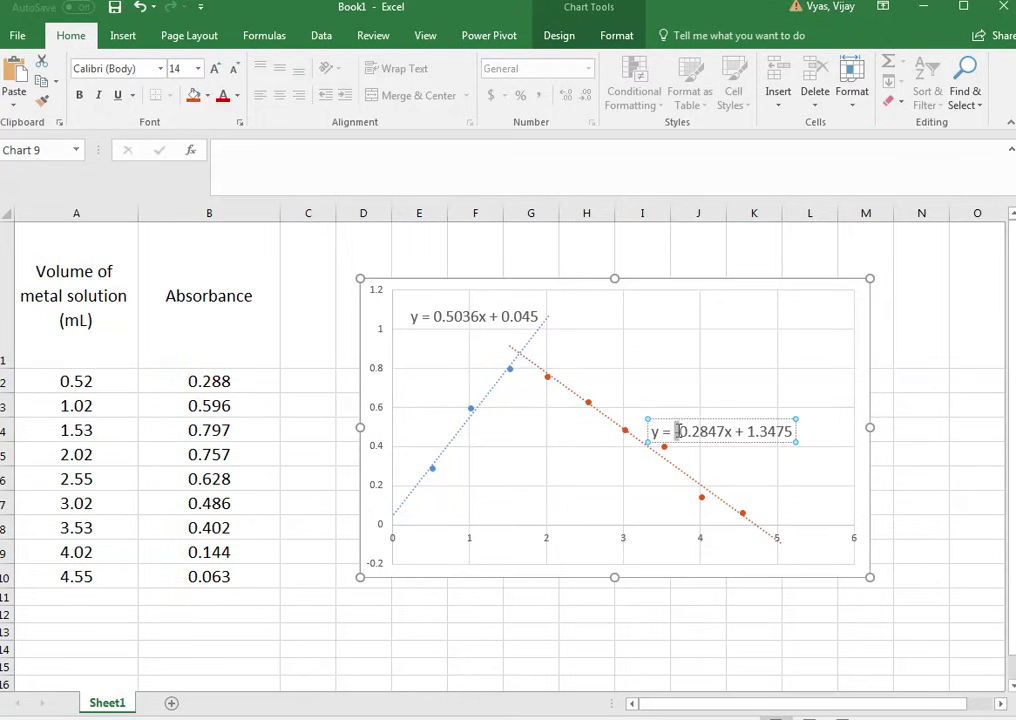